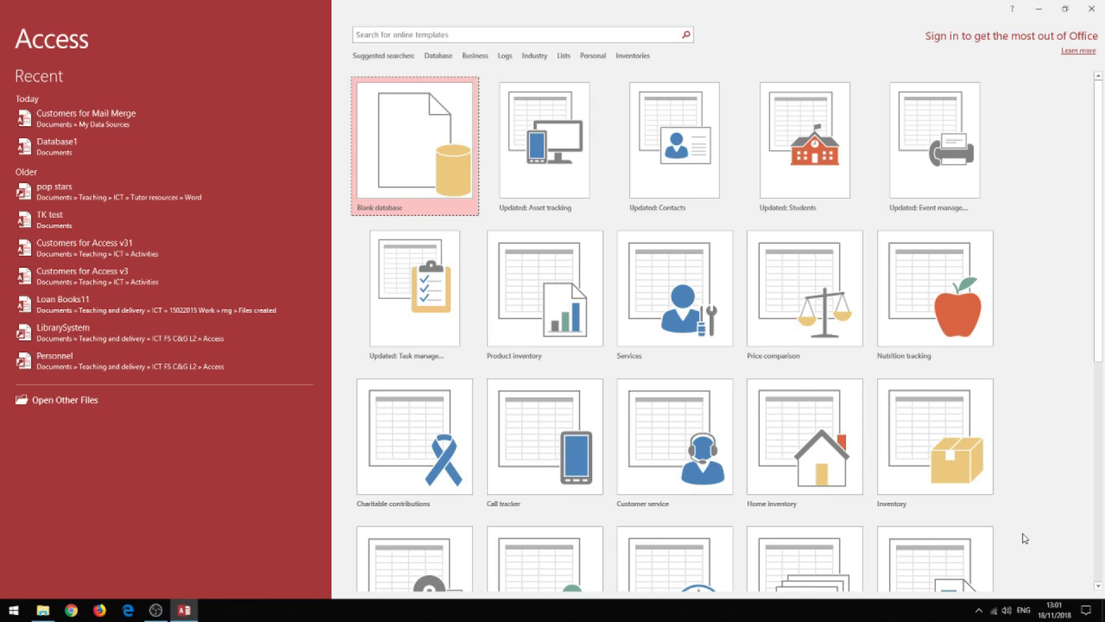
Step: Open the Customers for Mail Merge text file from My Data Sources, showing all file types
left_click(83, 406)
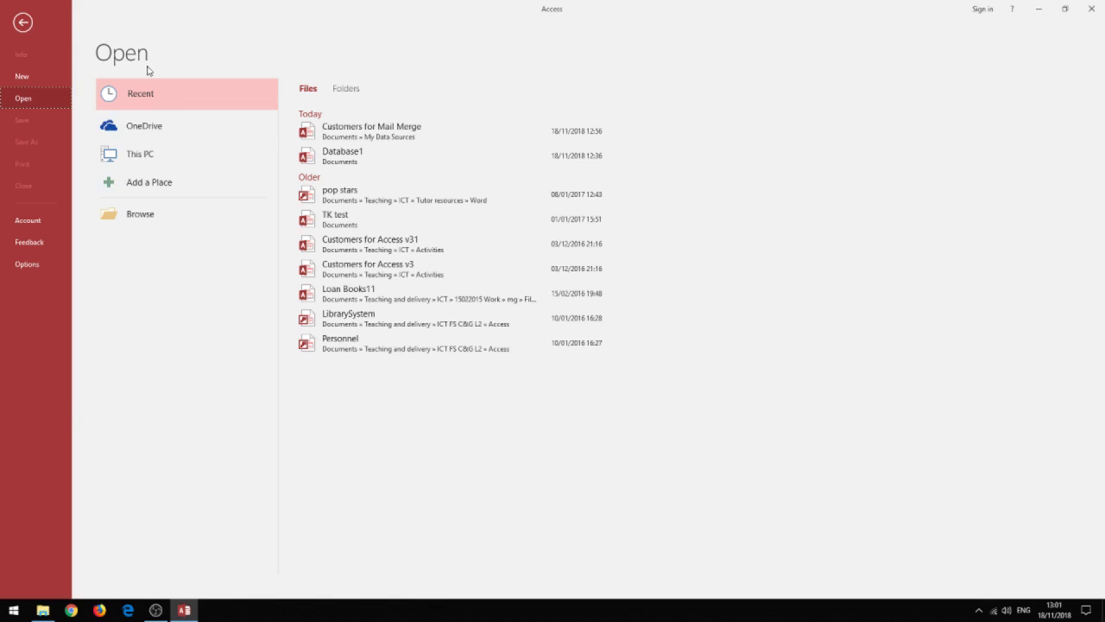
left_click(148, 219)
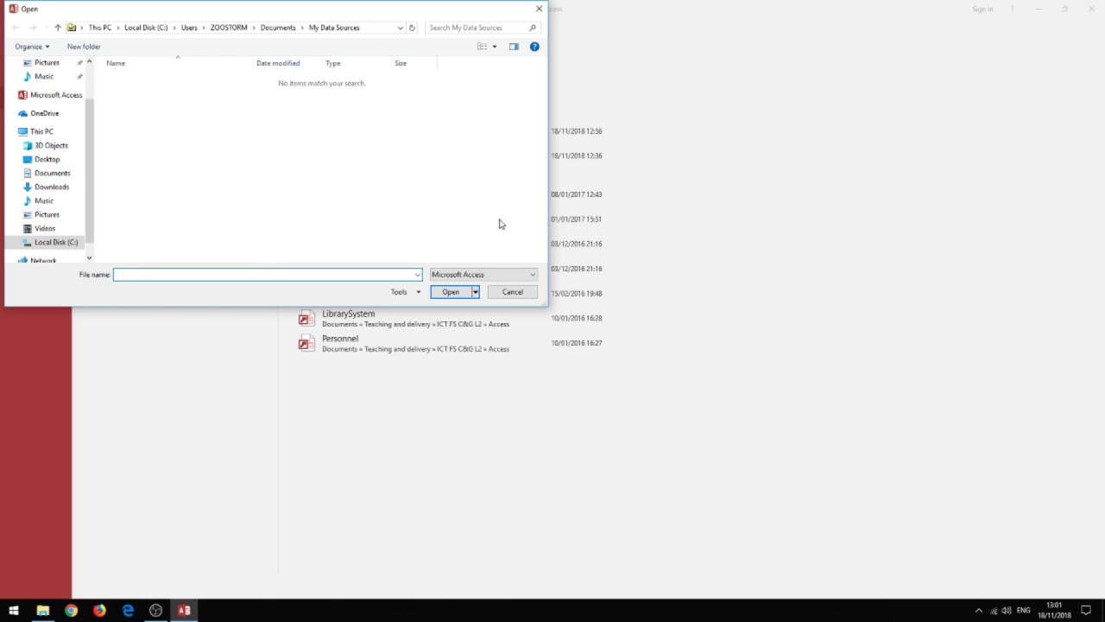
left_click(533, 275)
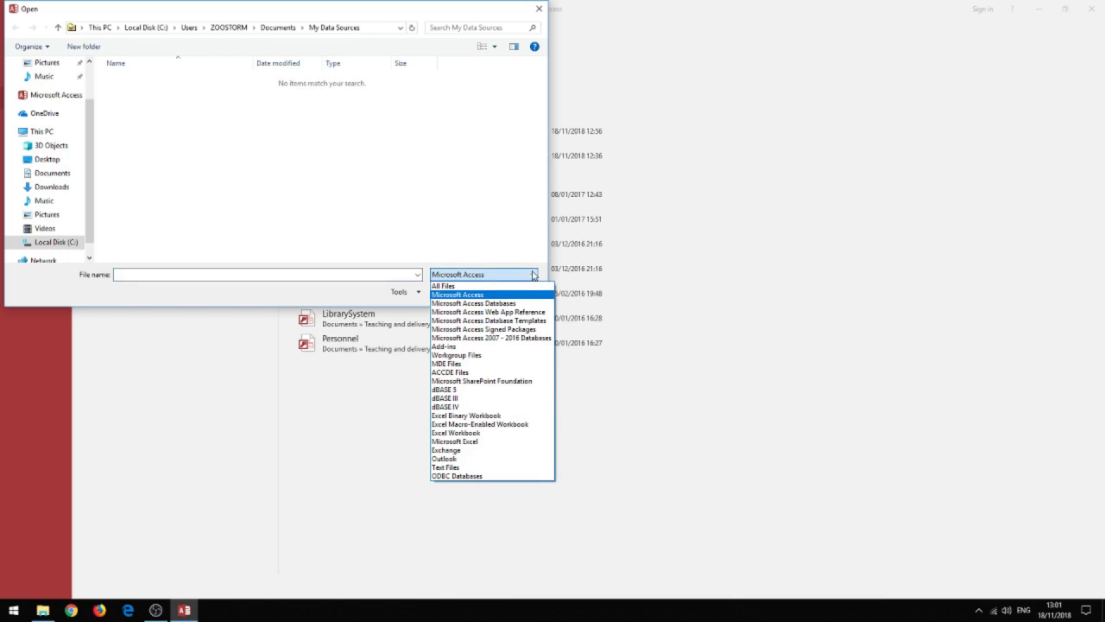
left_click(529, 285)
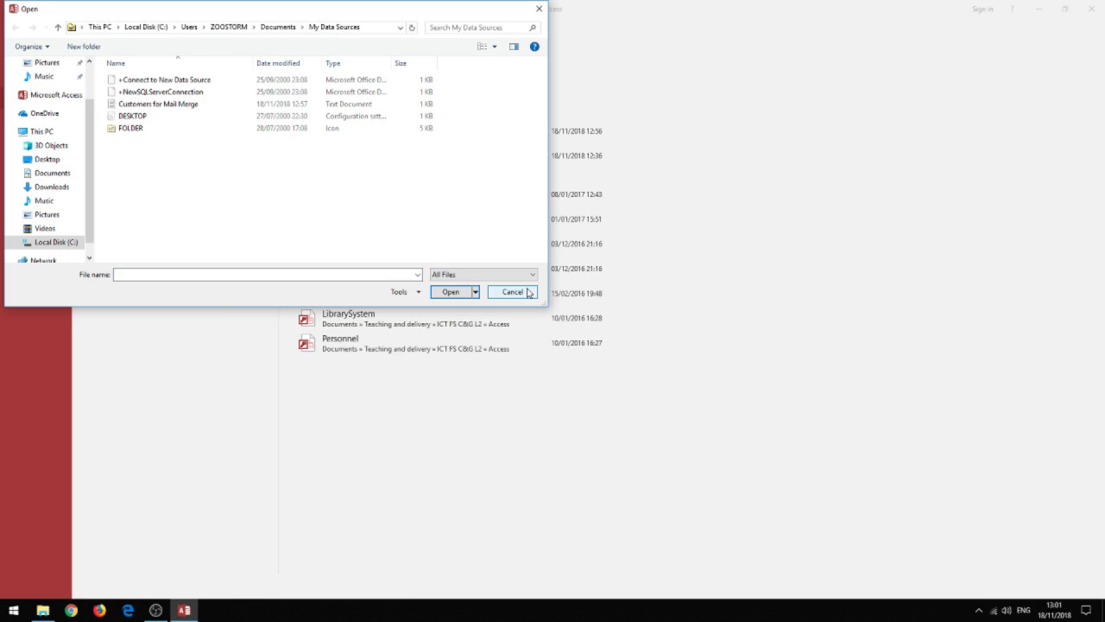
left_click(197, 108)
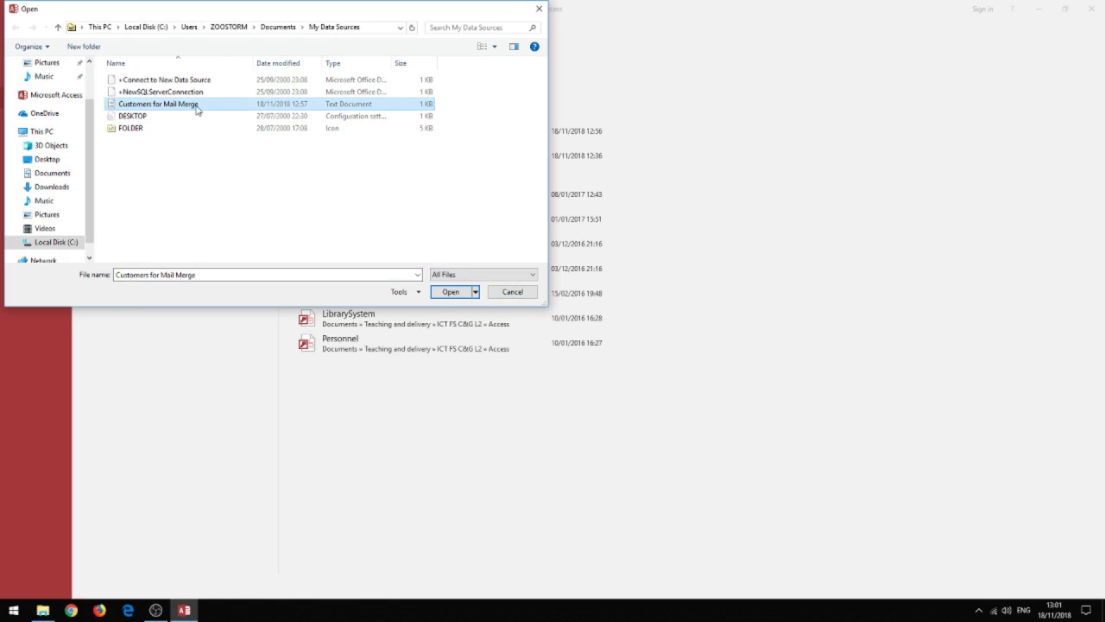
left_click(450, 296)
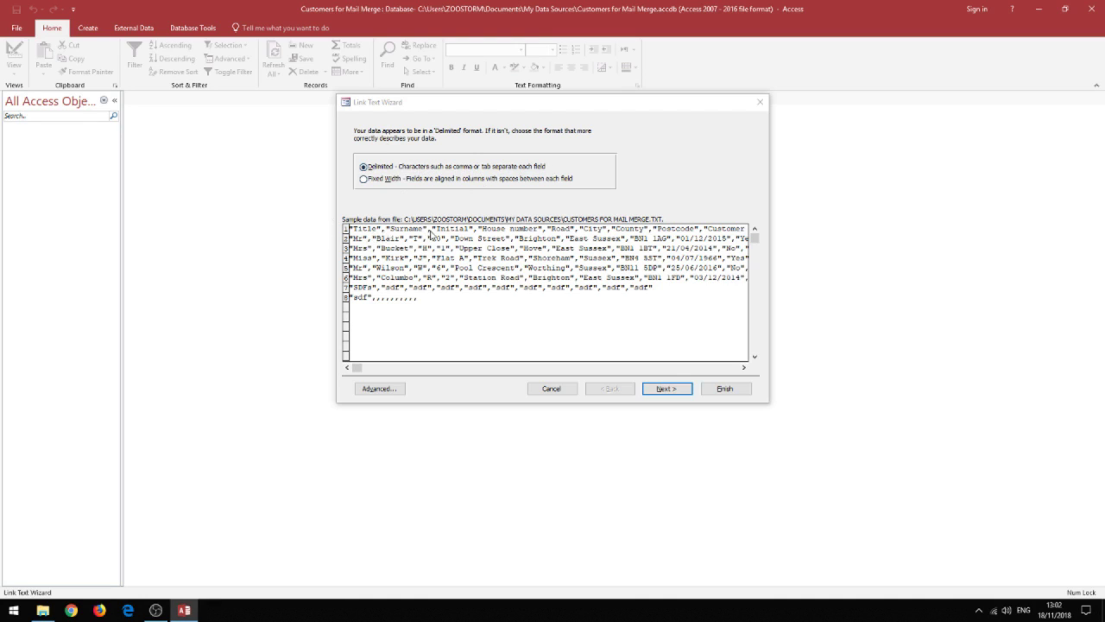
Step: Keep the delimited format, separate the fields by comma, and use the first row as field names
left_click(683, 394)
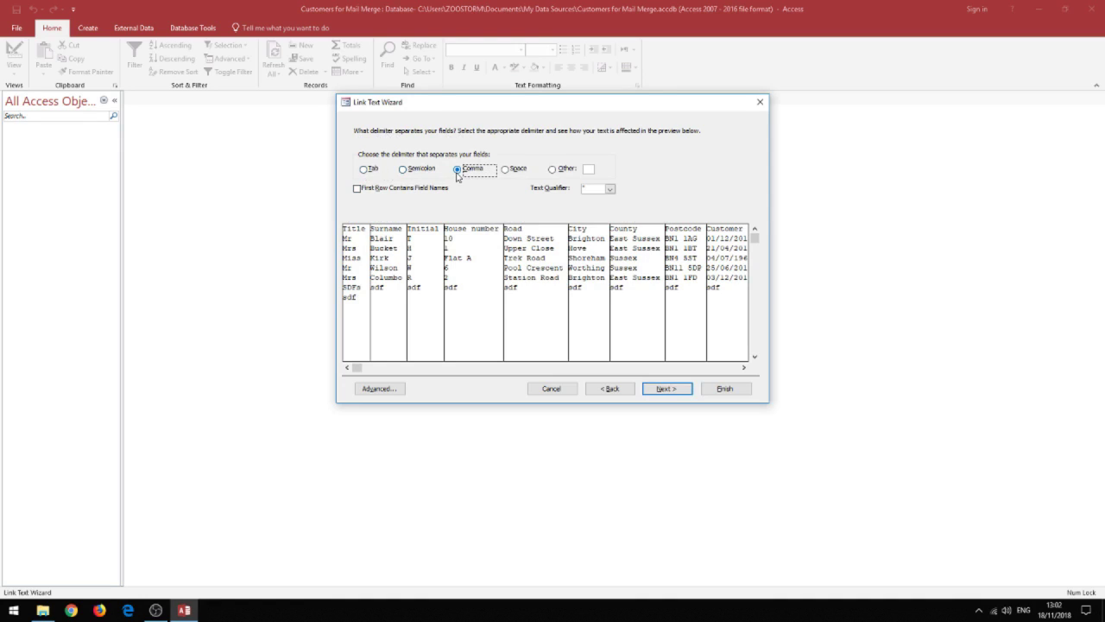
left_click(365, 171)
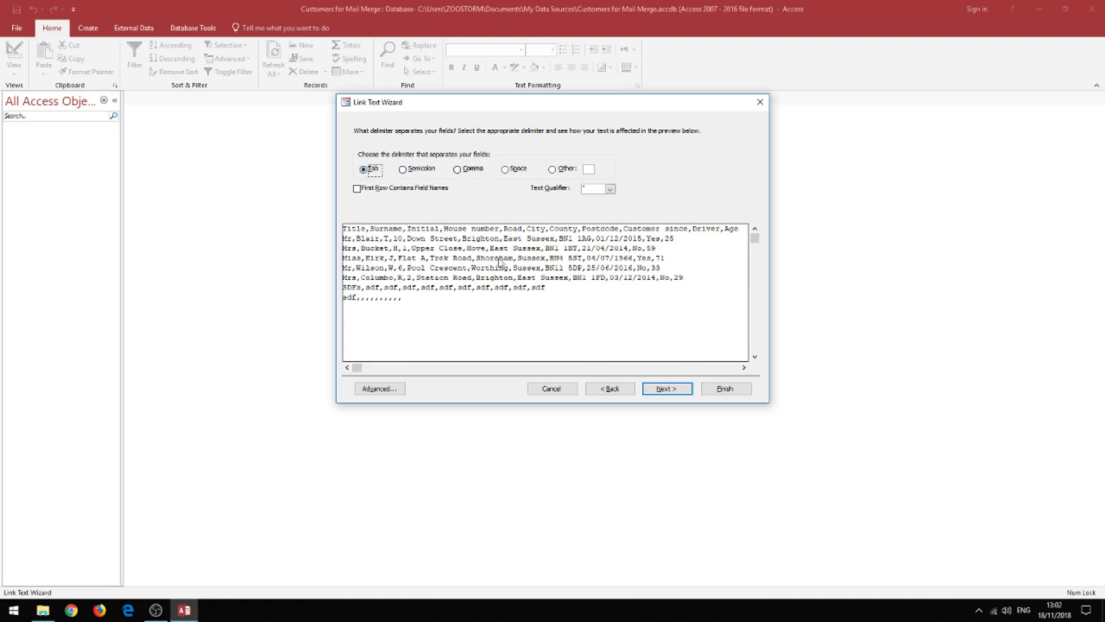
left_click(403, 170)
left_click(458, 170)
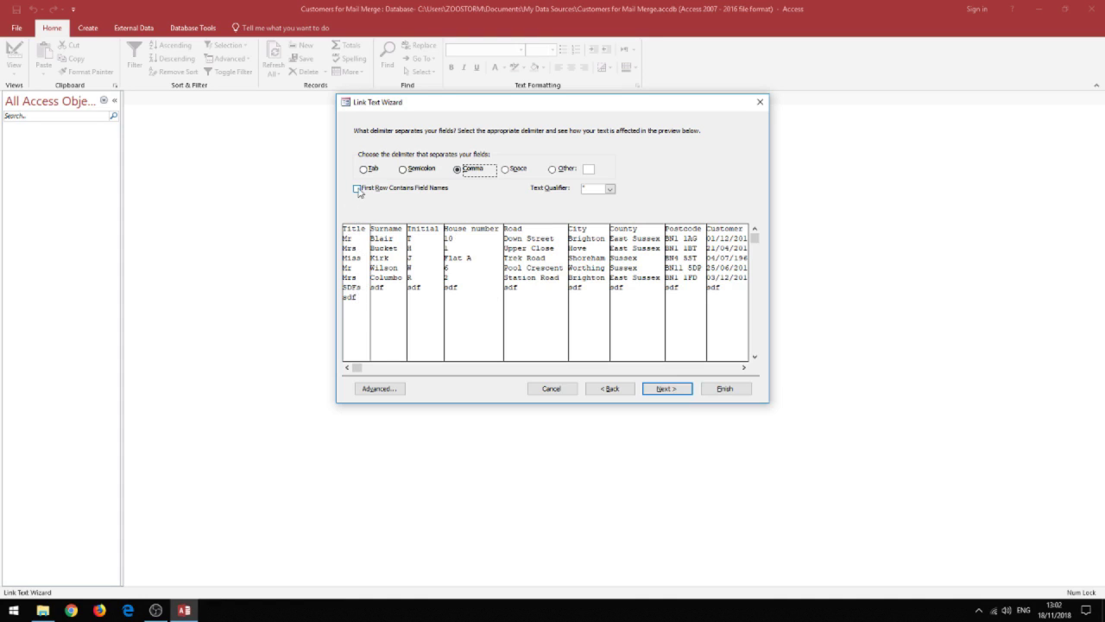
left_click(357, 188)
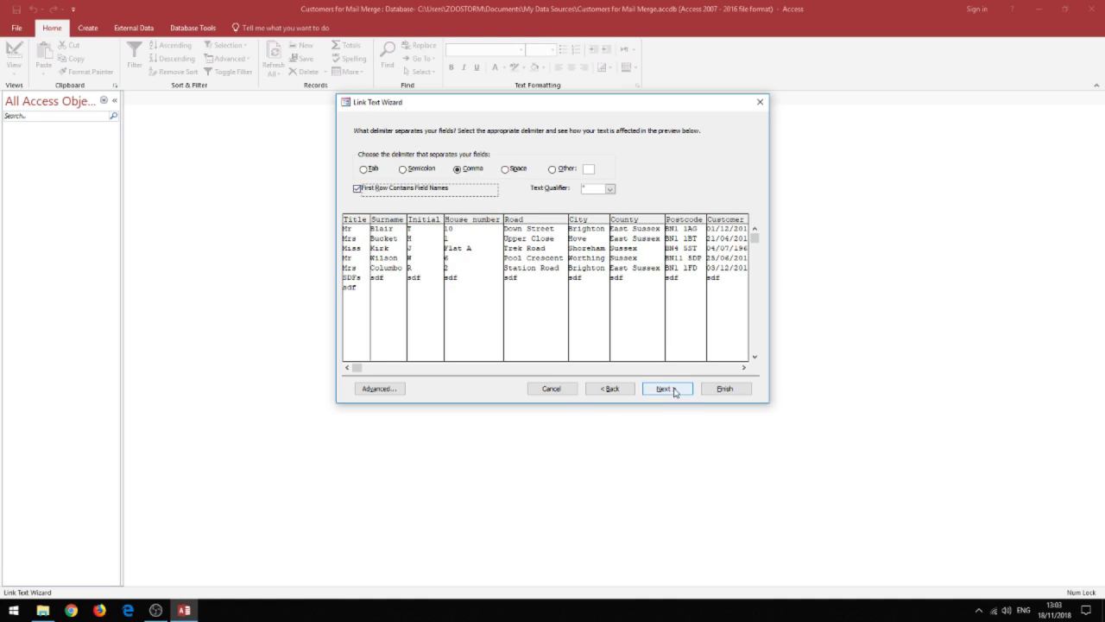
left_click(671, 388)
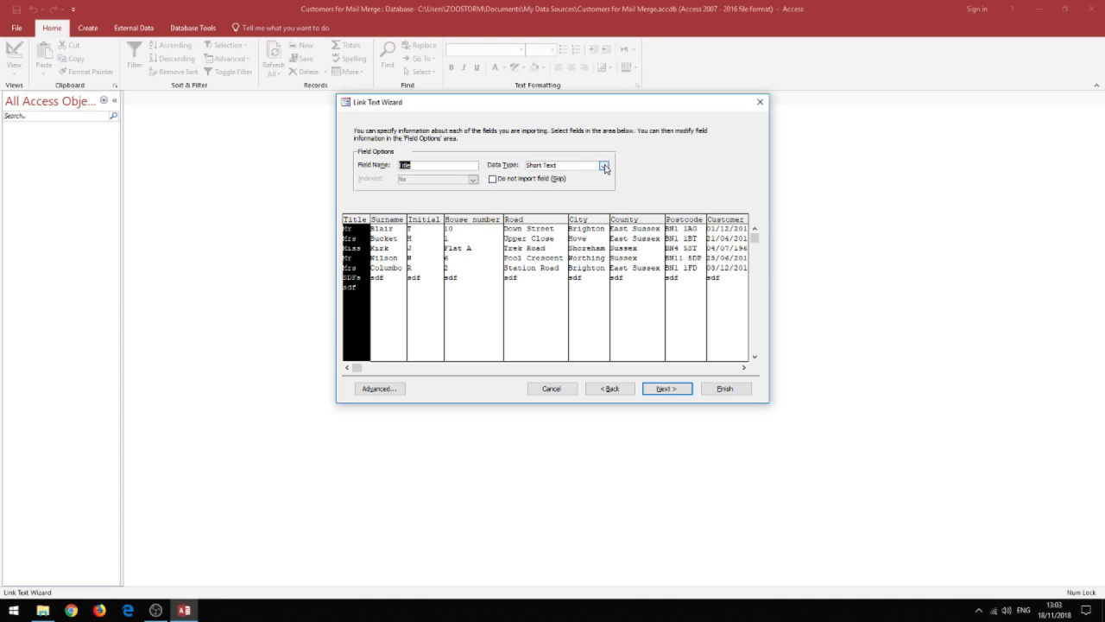
Step: Check the data types of the fields from Surname through Postcode
left_click(388, 227)
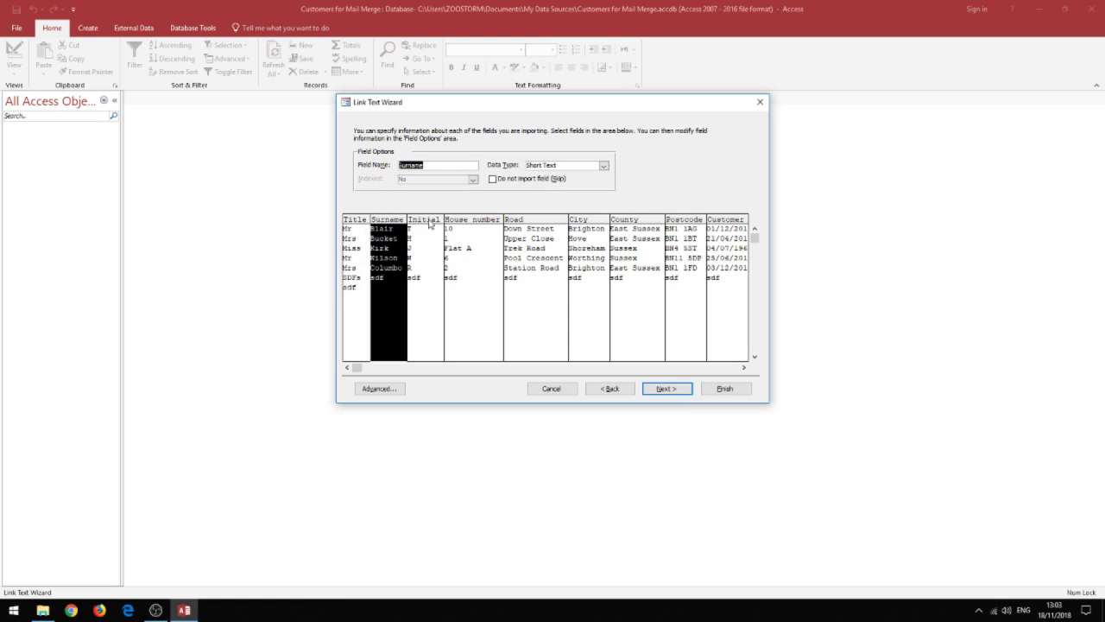
left_click(434, 226)
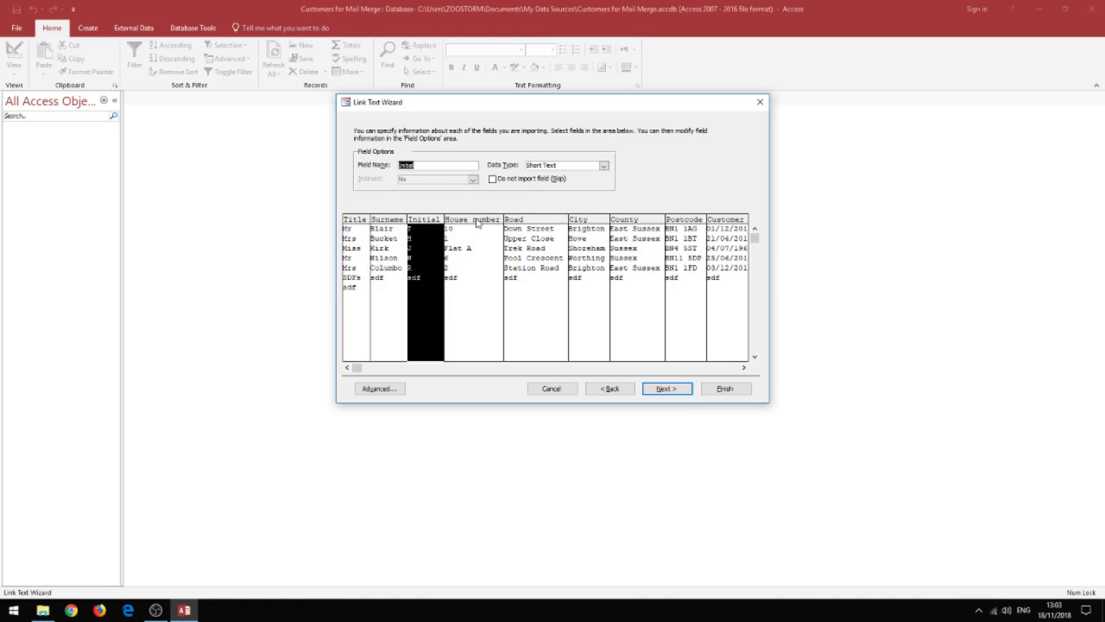
left_click(477, 224)
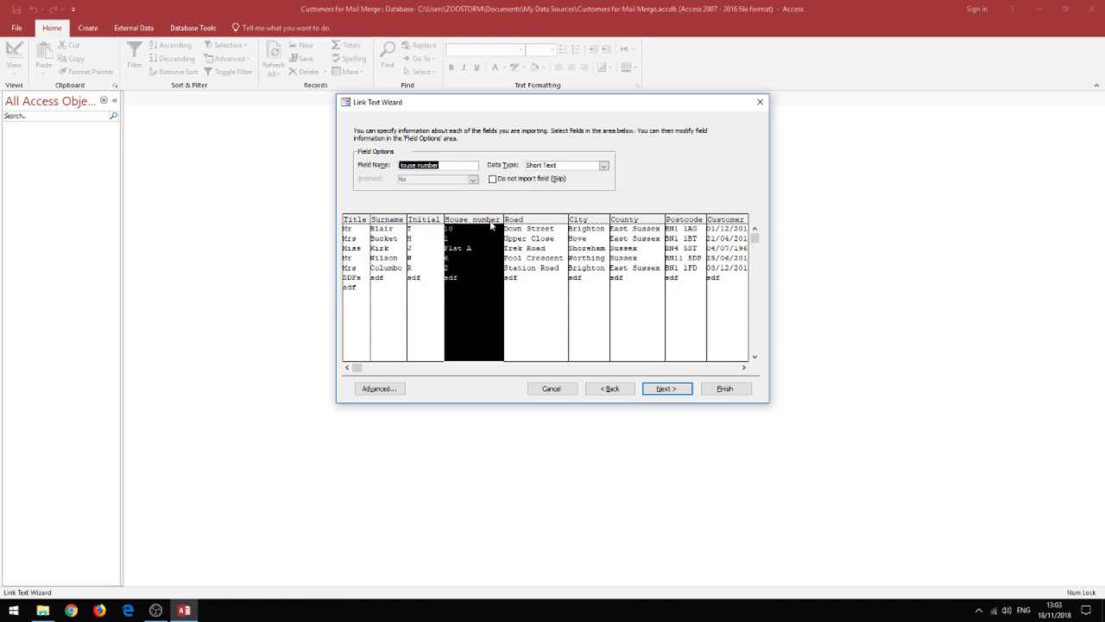
left_click(545, 224)
left_click(598, 223)
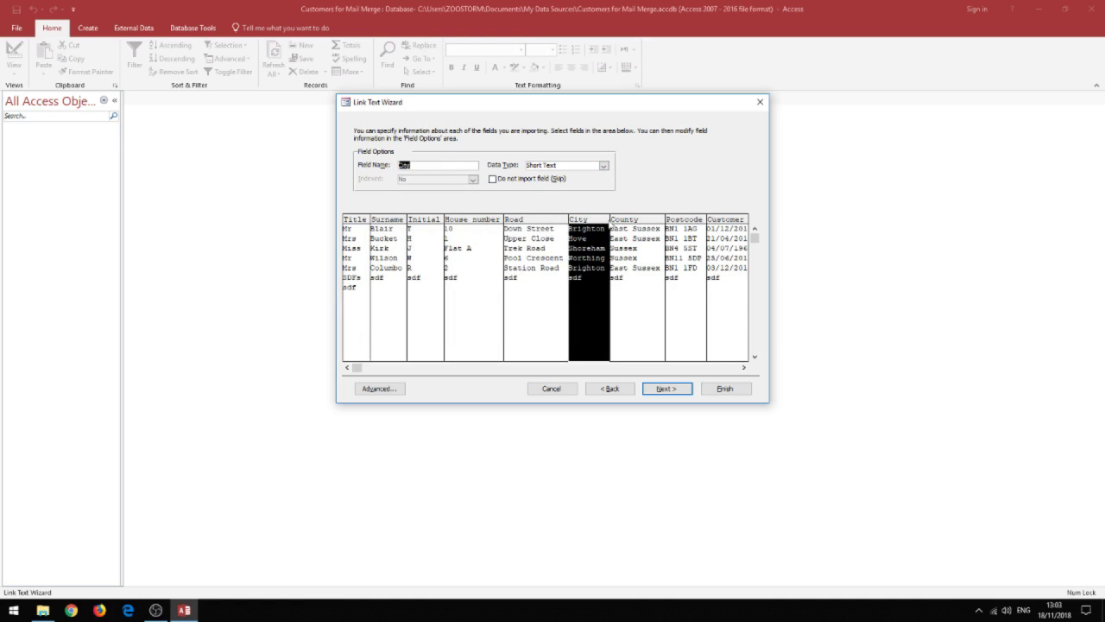
left_click(641, 221)
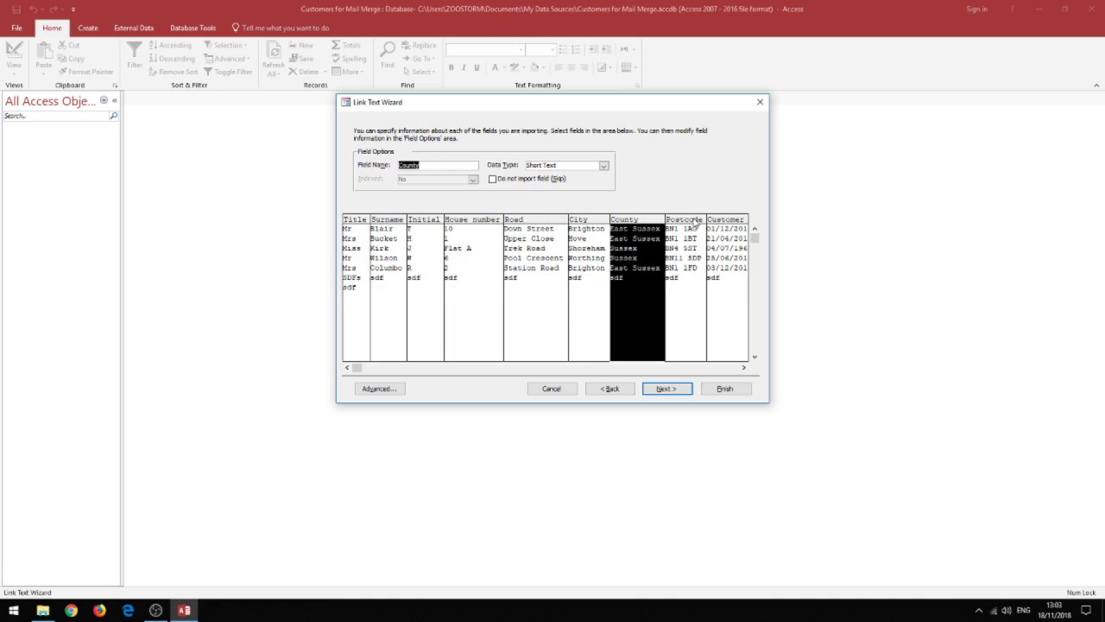
left_click(695, 226)
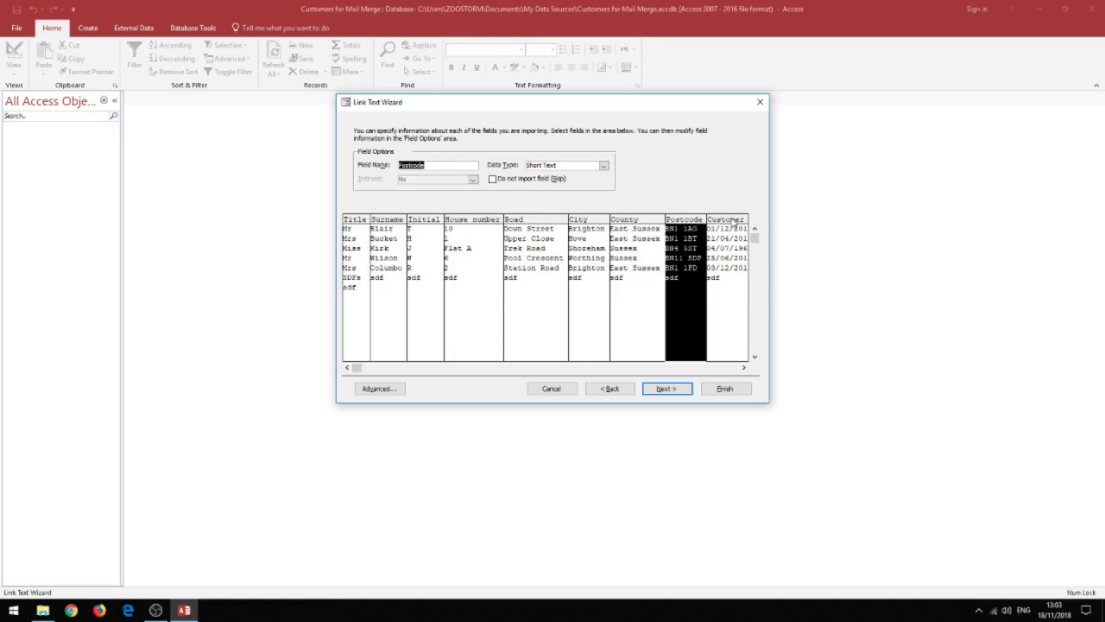
Step: Set the data type of the Customer since field to Date With Time
left_click(732, 223)
left_click(604, 167)
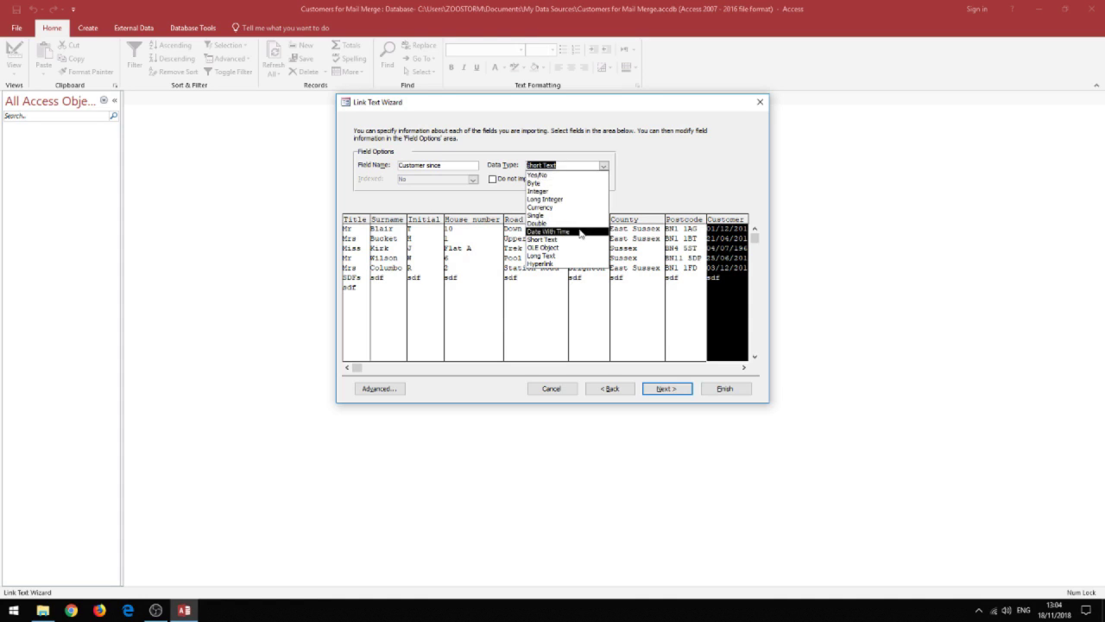
left_click(580, 232)
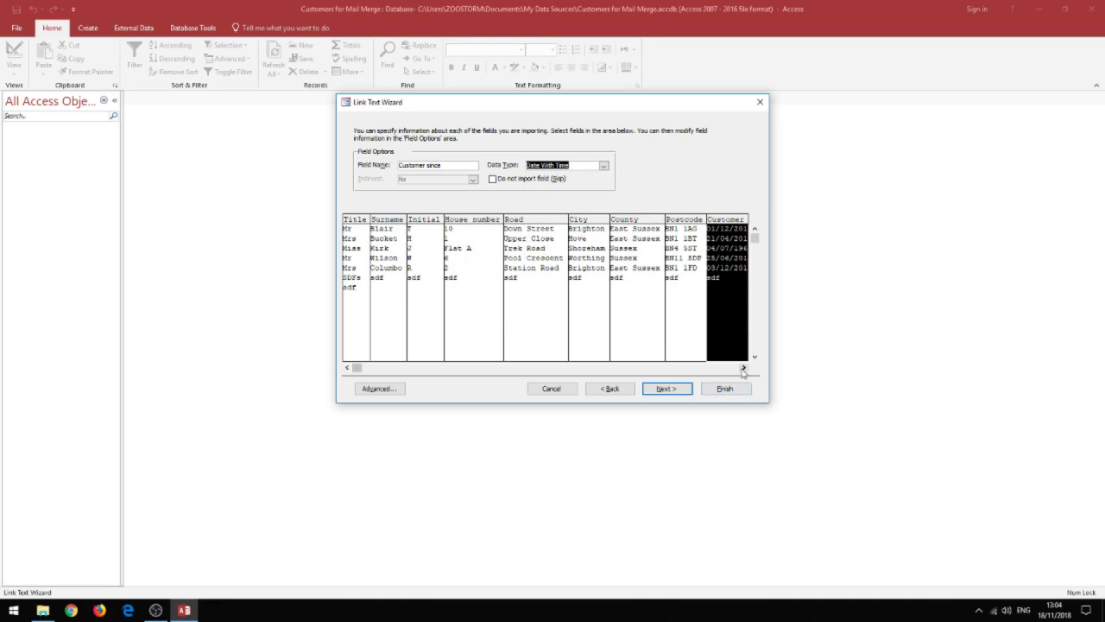
Step: Set the data type of the Driver field to Yes/No
left_click(743, 368)
left_click(744, 368)
left_click(743, 367)
left_click(744, 368)
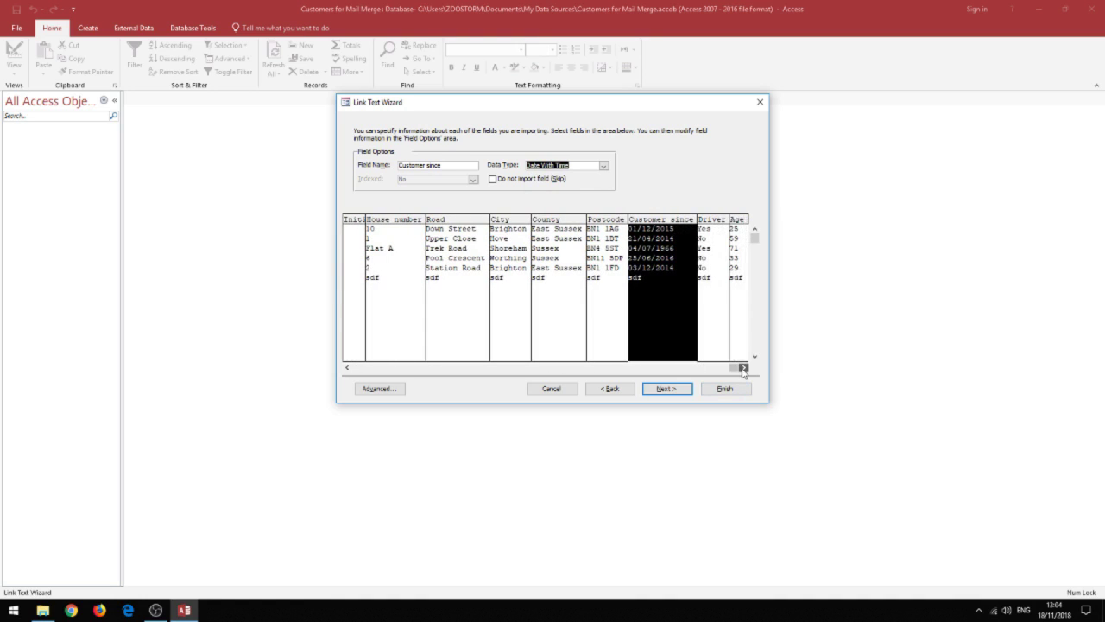
left_click(719, 227)
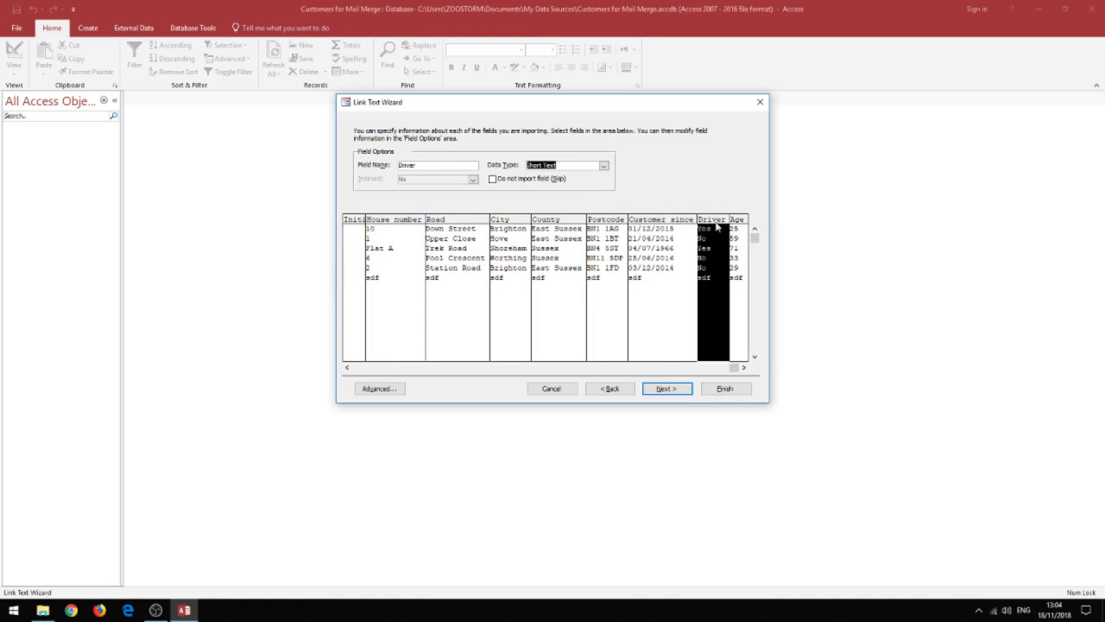
left_click(604, 165)
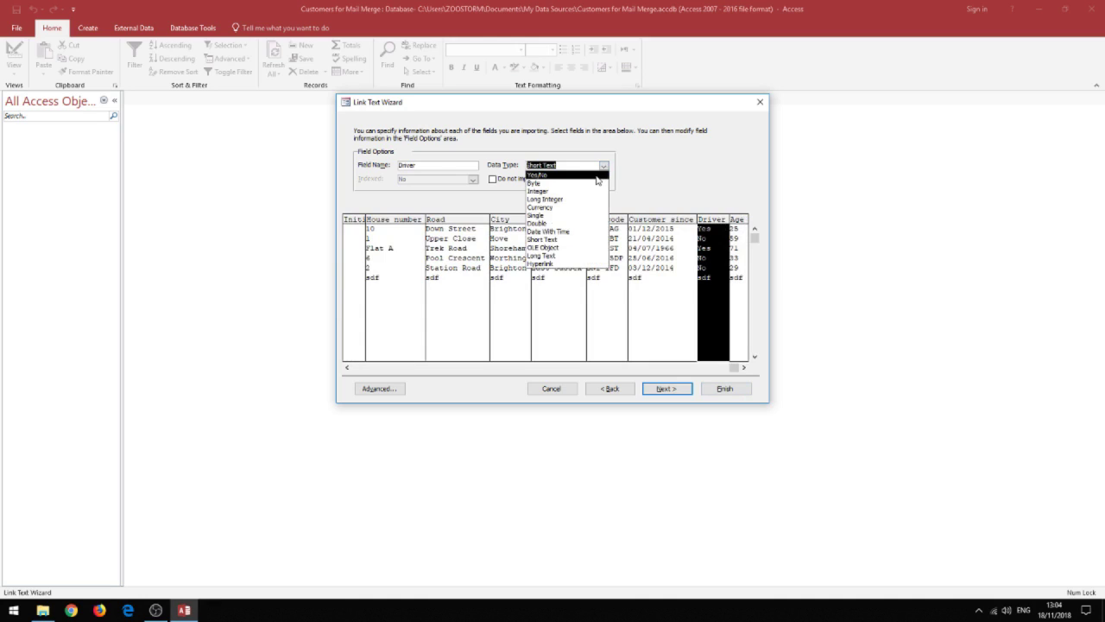
left_click(596, 179)
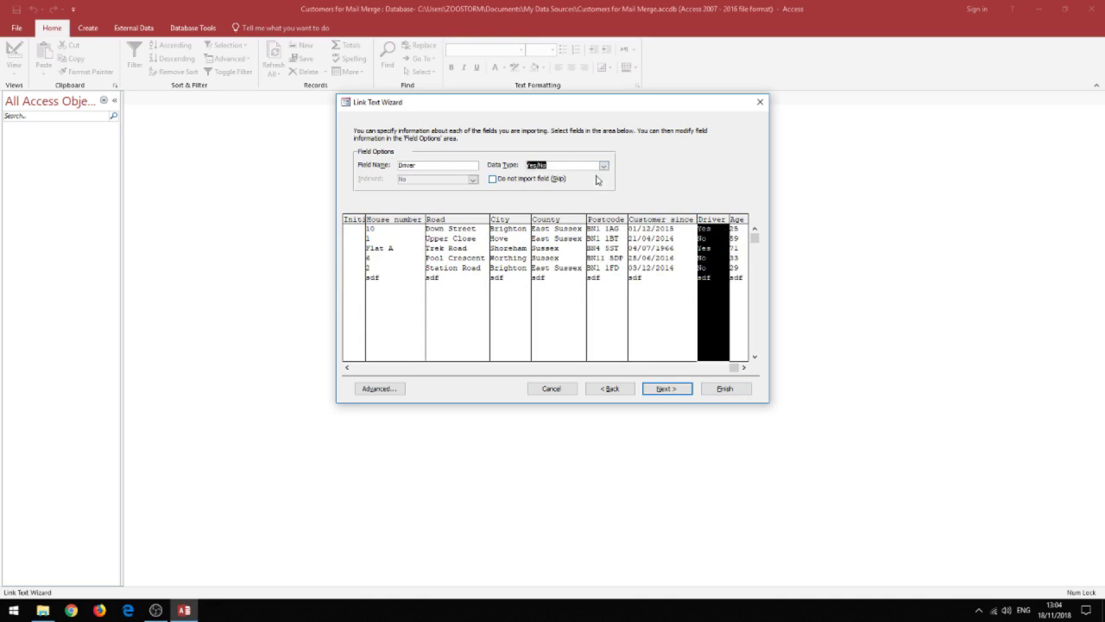
Step: Set the Age field's data type to Integer and finish linking the table as Customers for Mail Merge
left_click(740, 219)
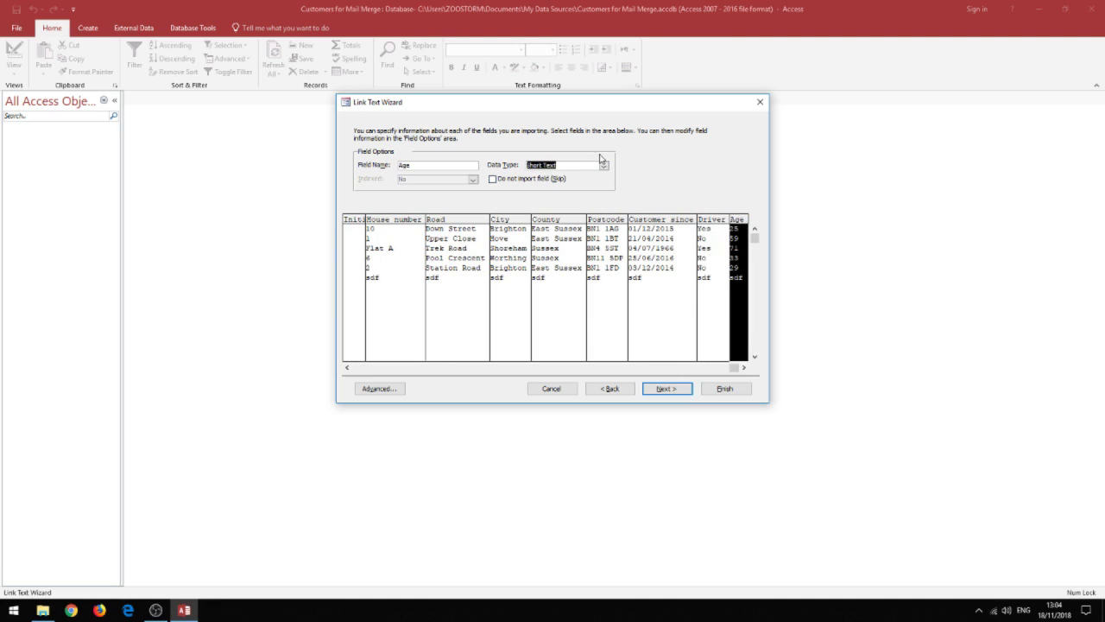
left_click(604, 165)
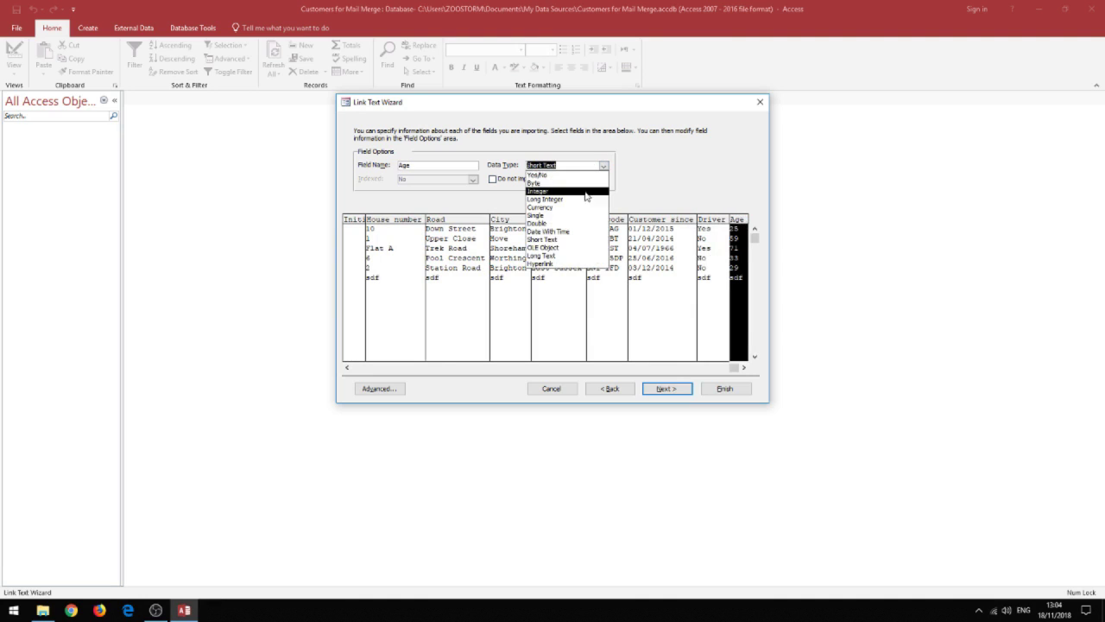
left_click(587, 193)
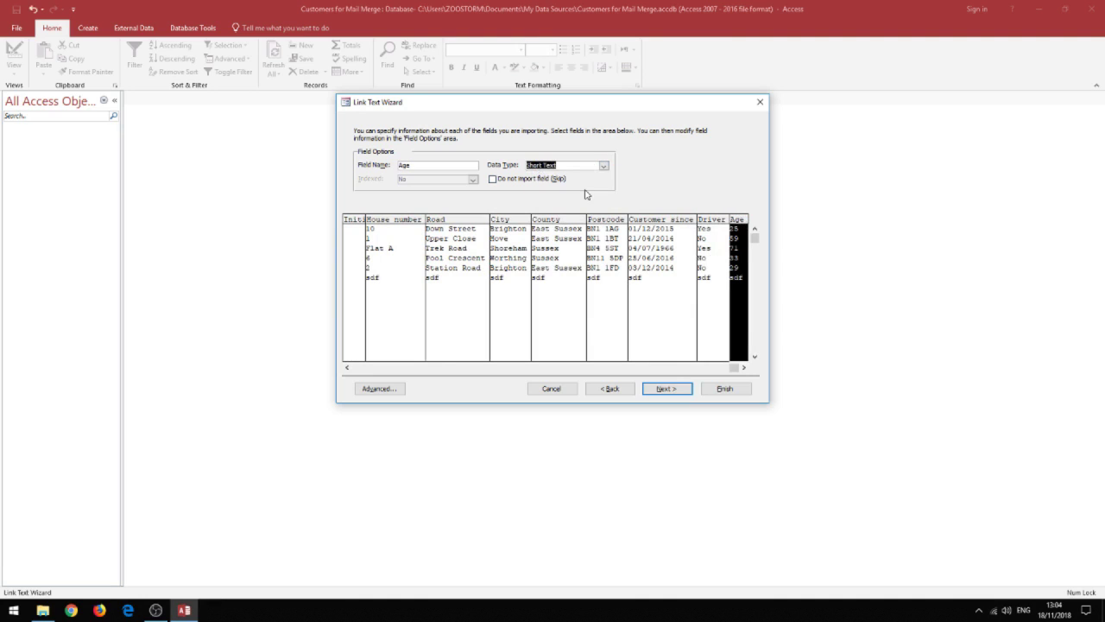
left_click(665, 389)
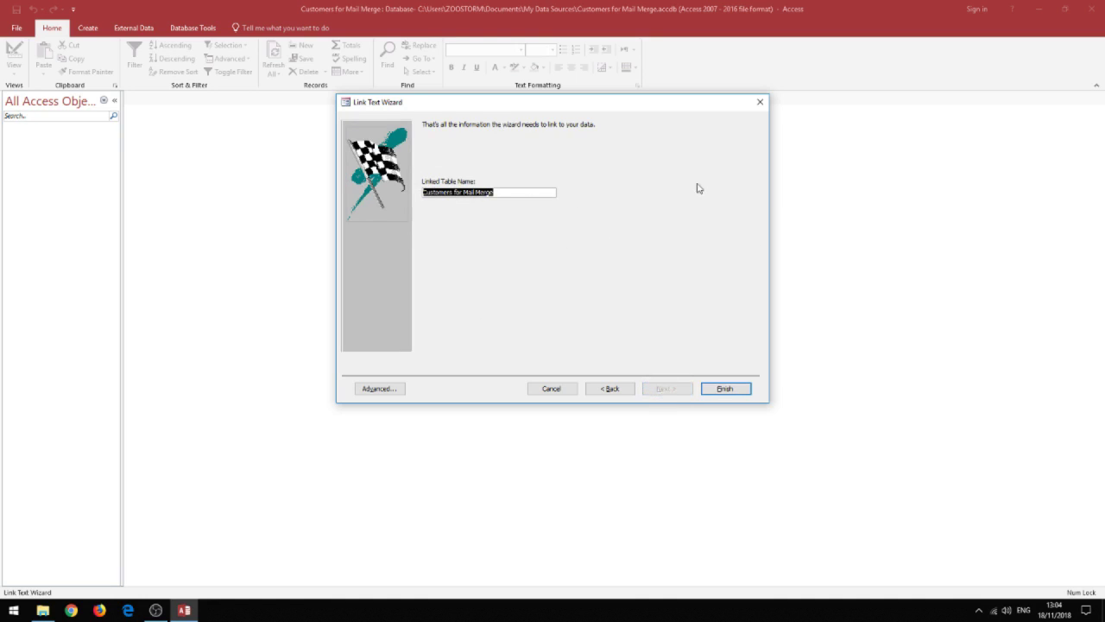
left_click(730, 390)
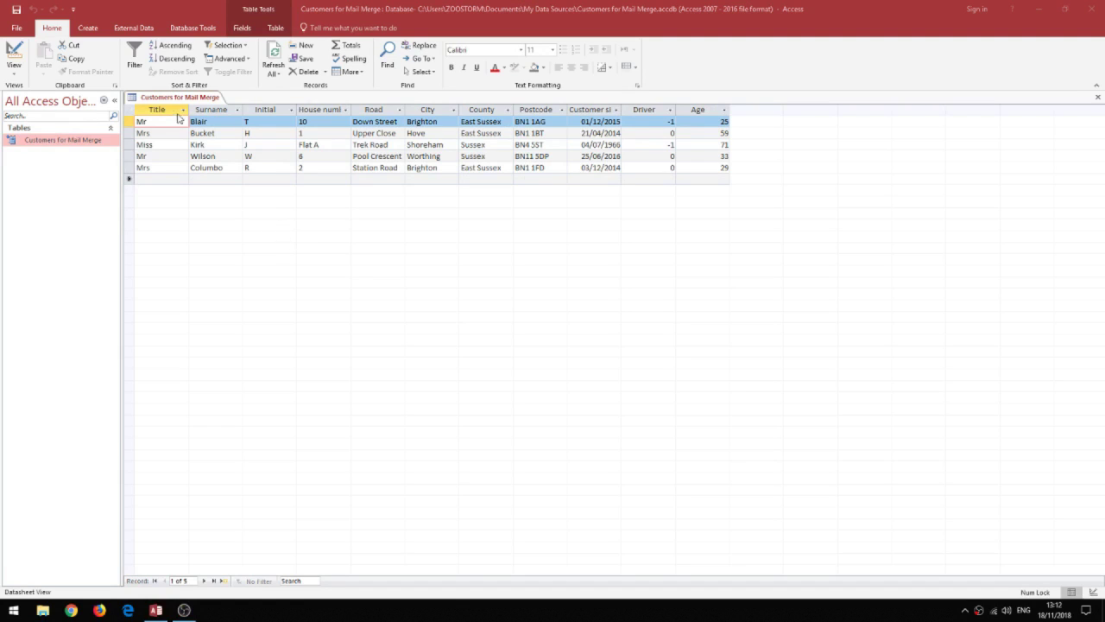
Step: Filter the Title column to show only the Miss records
left_click(182, 111)
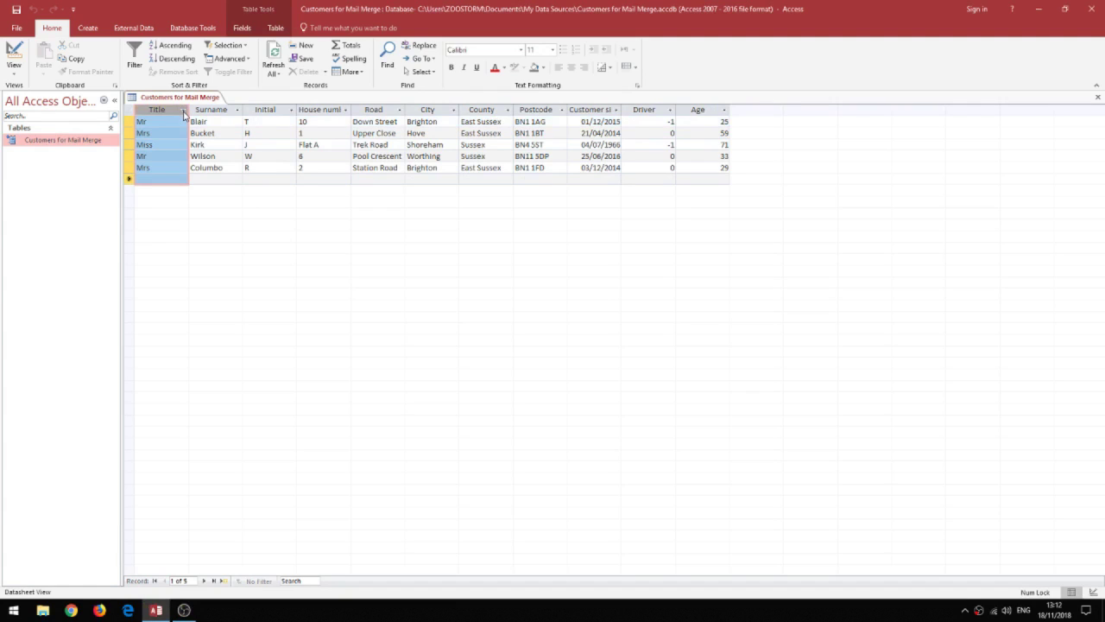
left_click(183, 111)
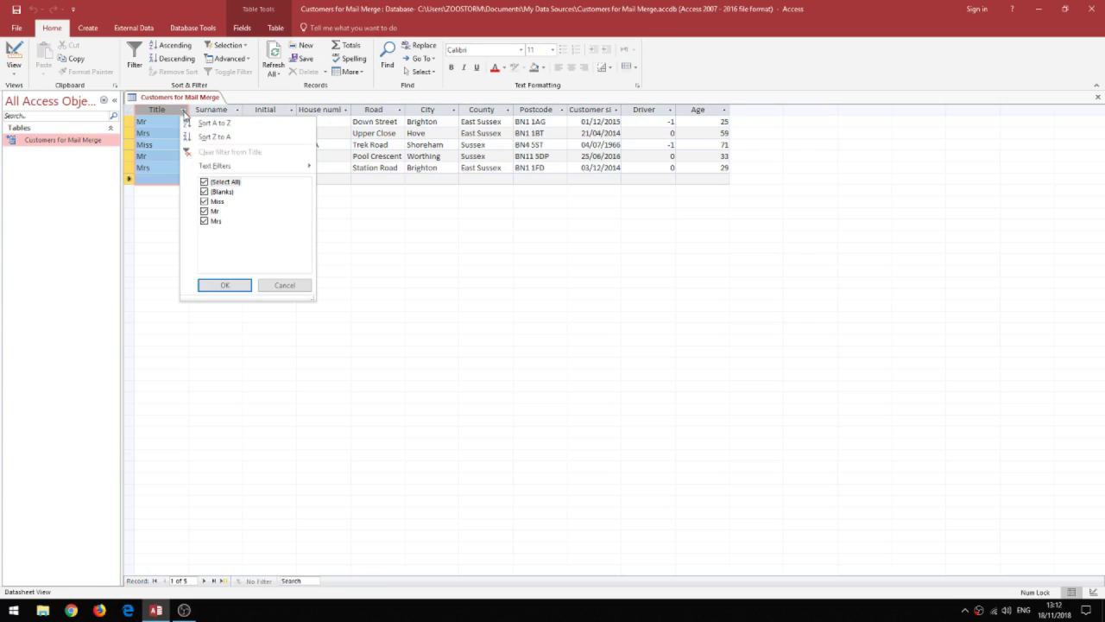
left_click(205, 183)
left_click(206, 202)
left_click(228, 285)
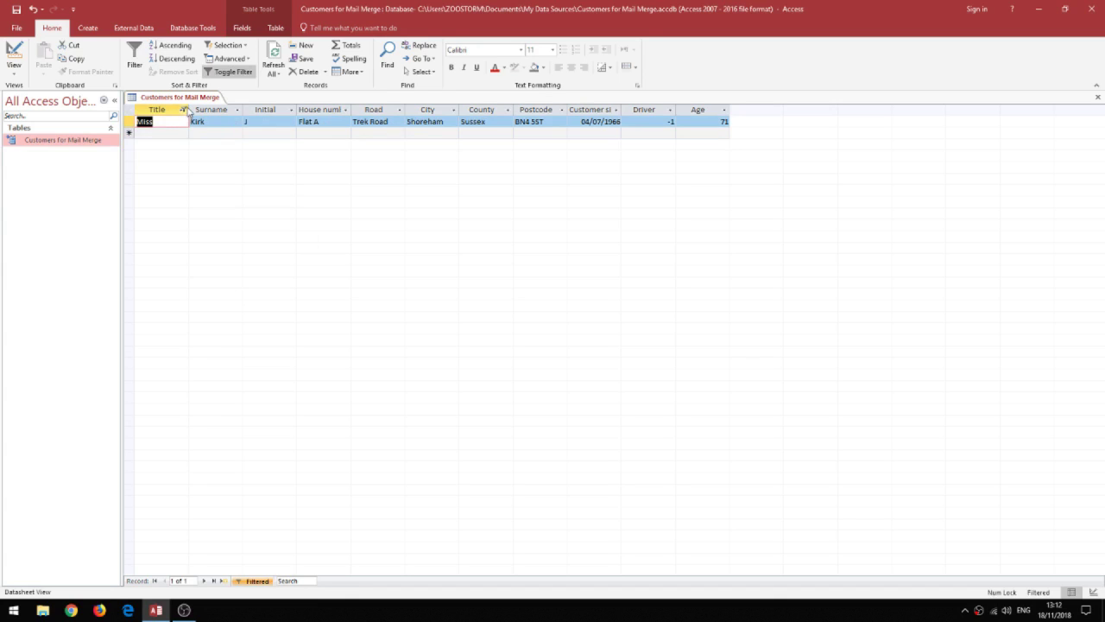
Step: Remove the Title filter by selecting all titles again
left_click(184, 110)
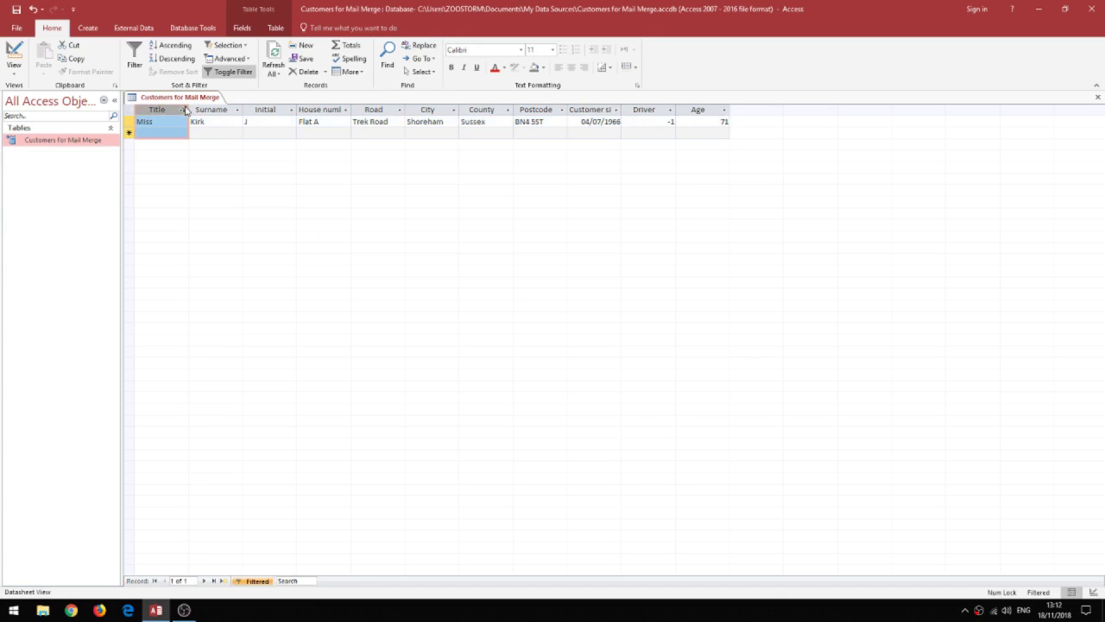
left_click(182, 110)
left_click(205, 183)
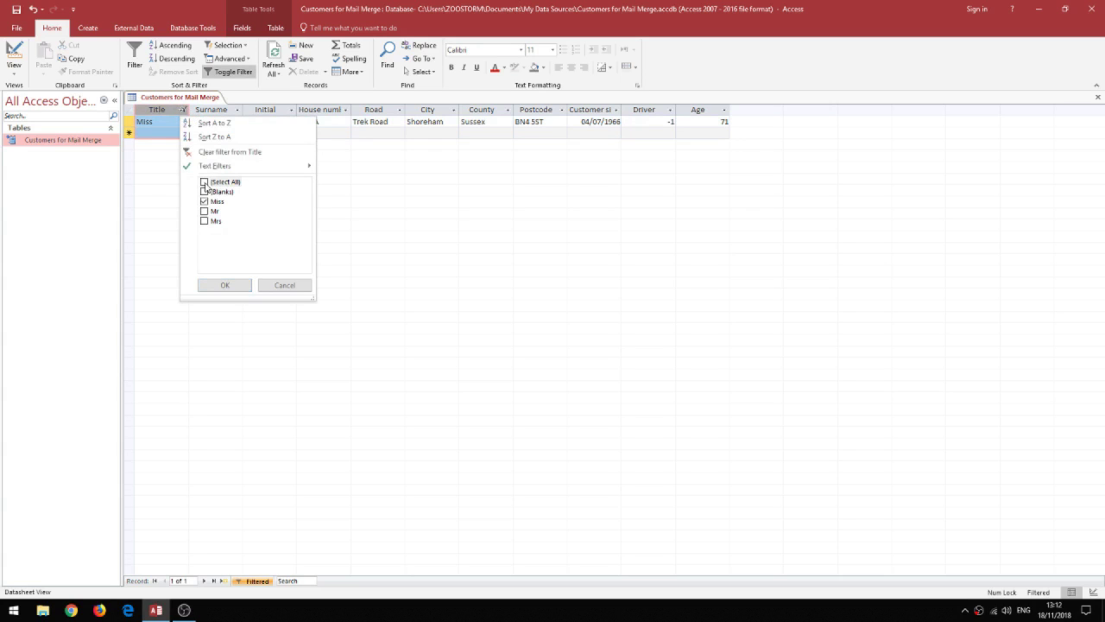
left_click(226, 285)
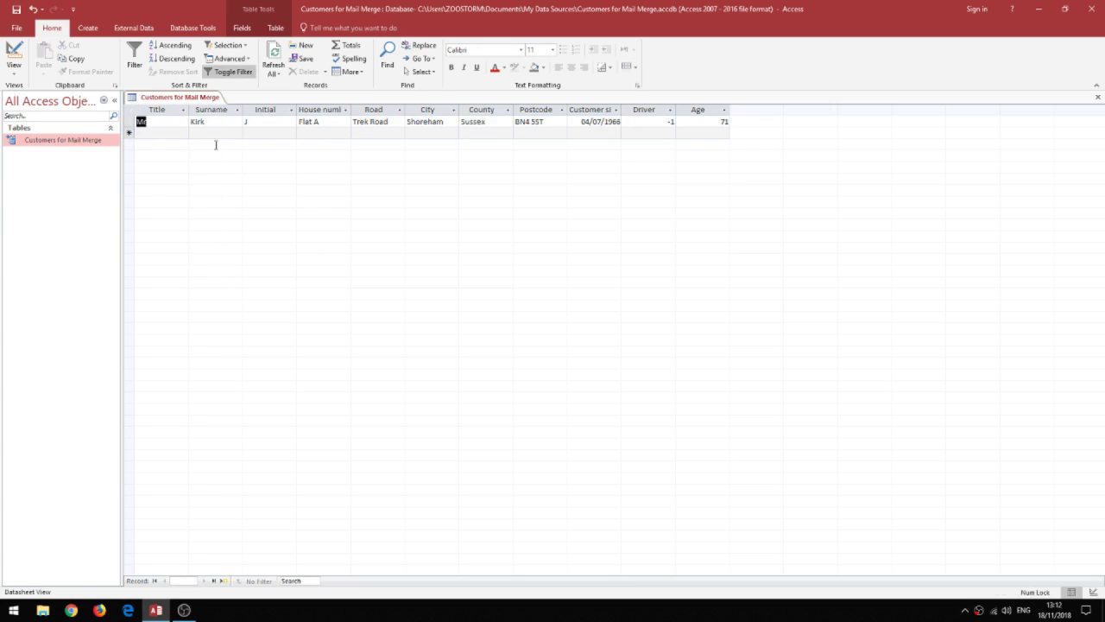
Step: Sort the customer records by the Surname column from A to Z
left_click(233, 109)
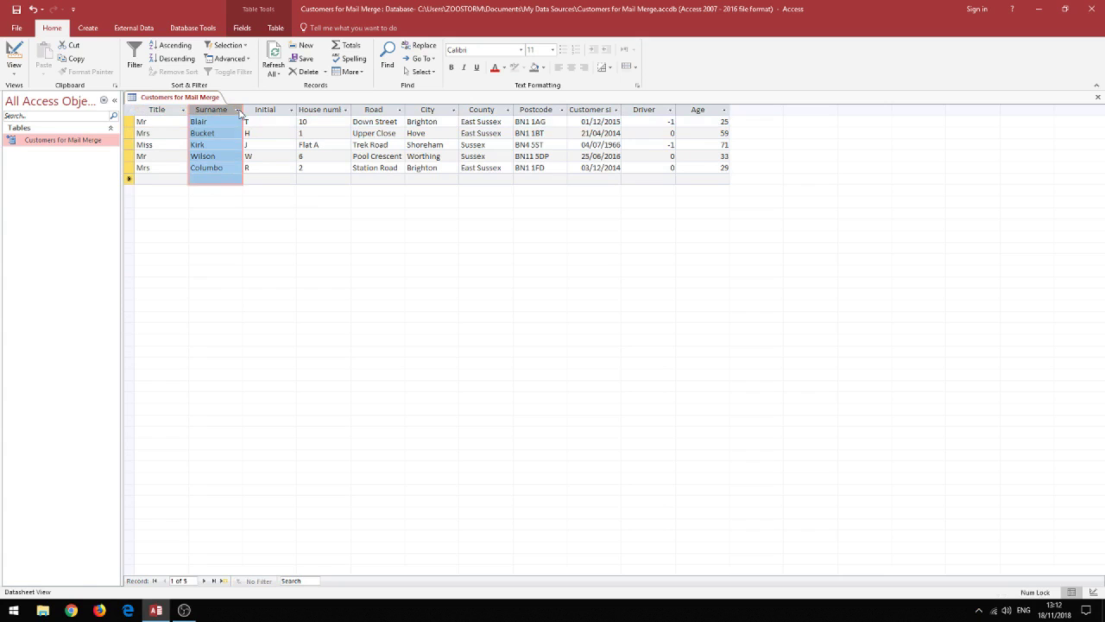
left_click(238, 109)
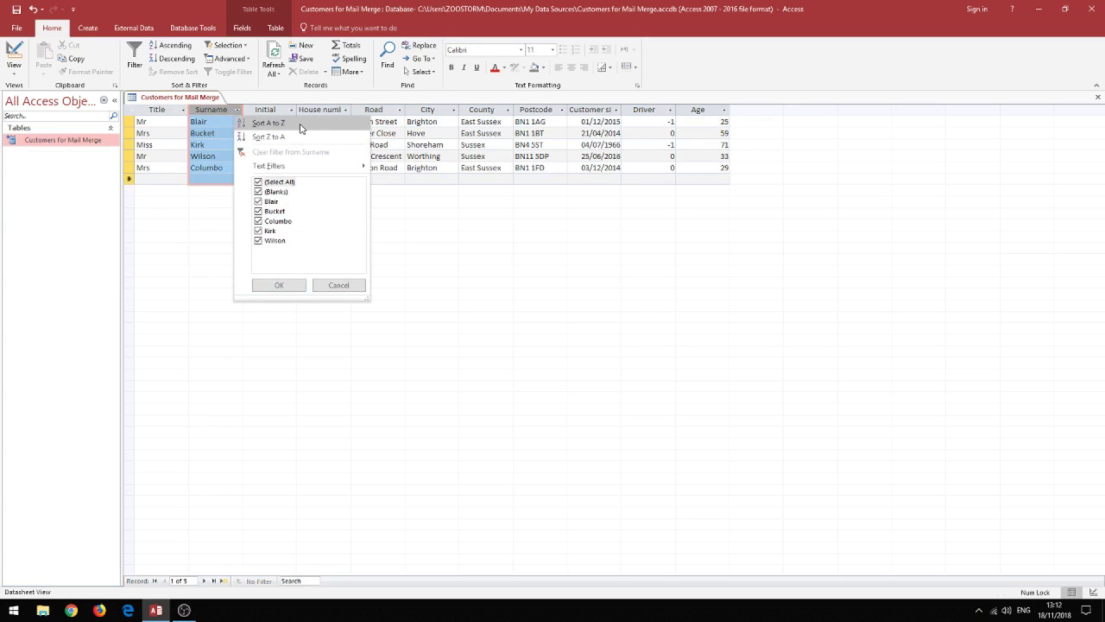
left_click(267, 123)
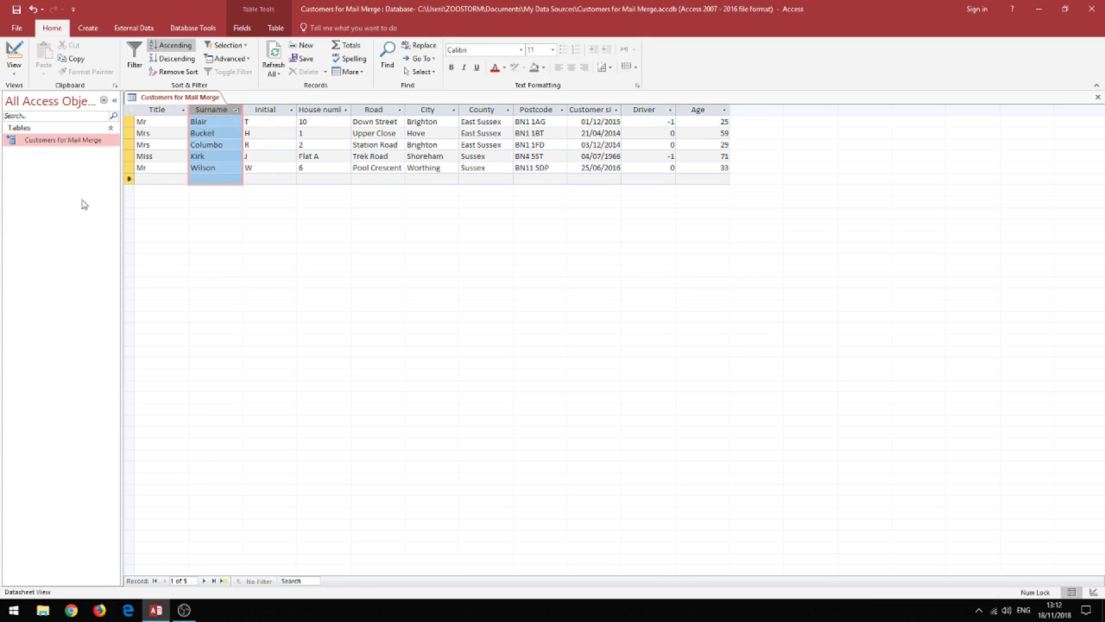
Step: Open the linked Customers for Mail Merge table in Design View to inspect its field data types
left_click(20, 73)
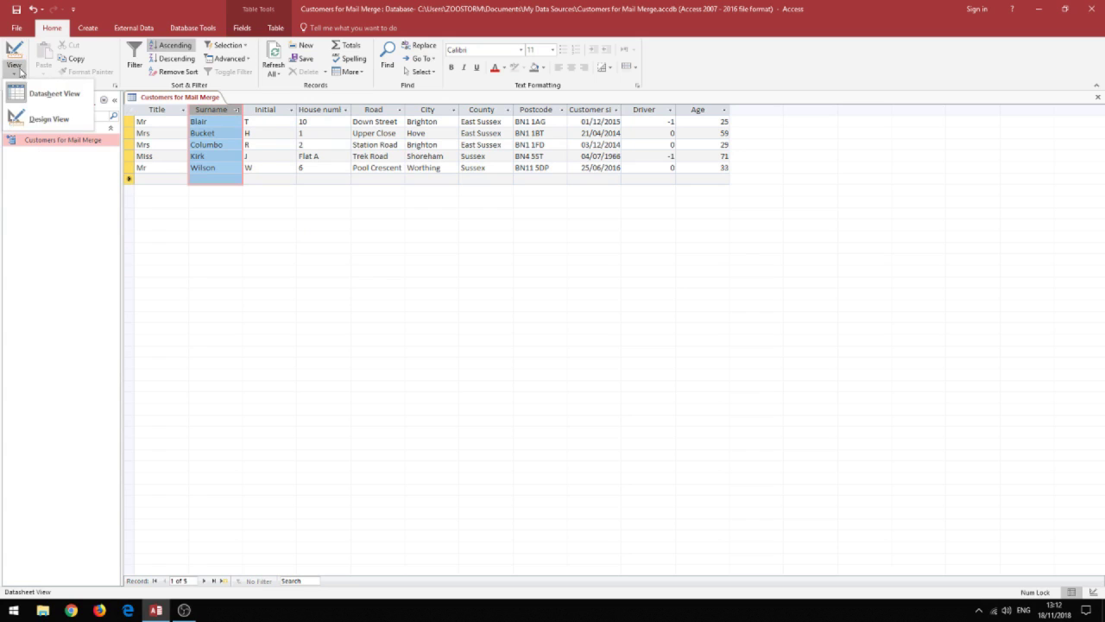
left_click(62, 120)
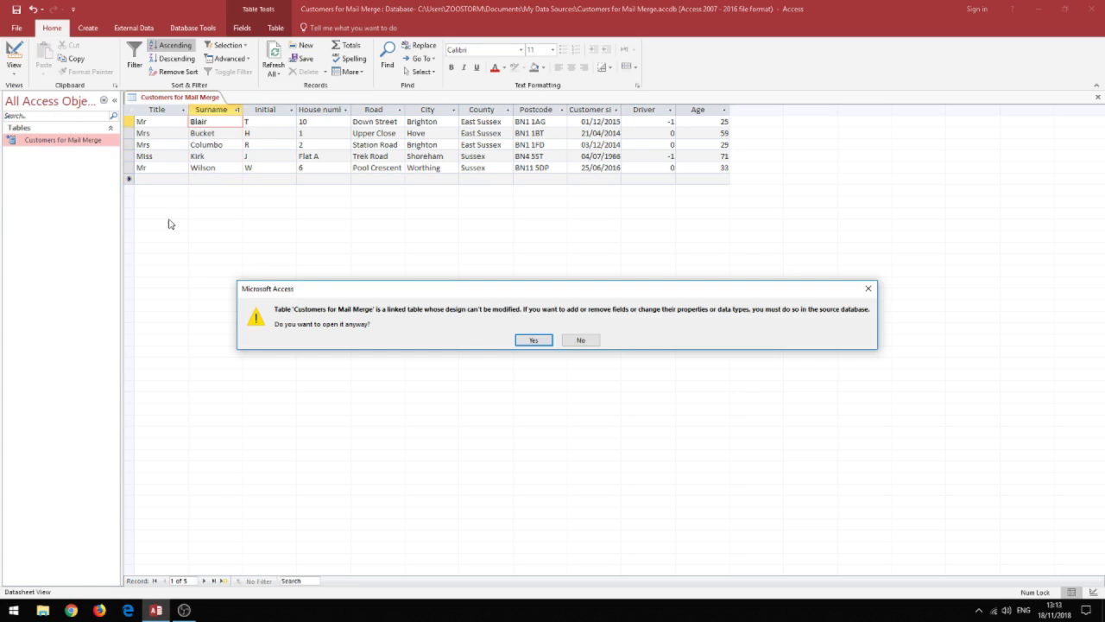
left_click(535, 341)
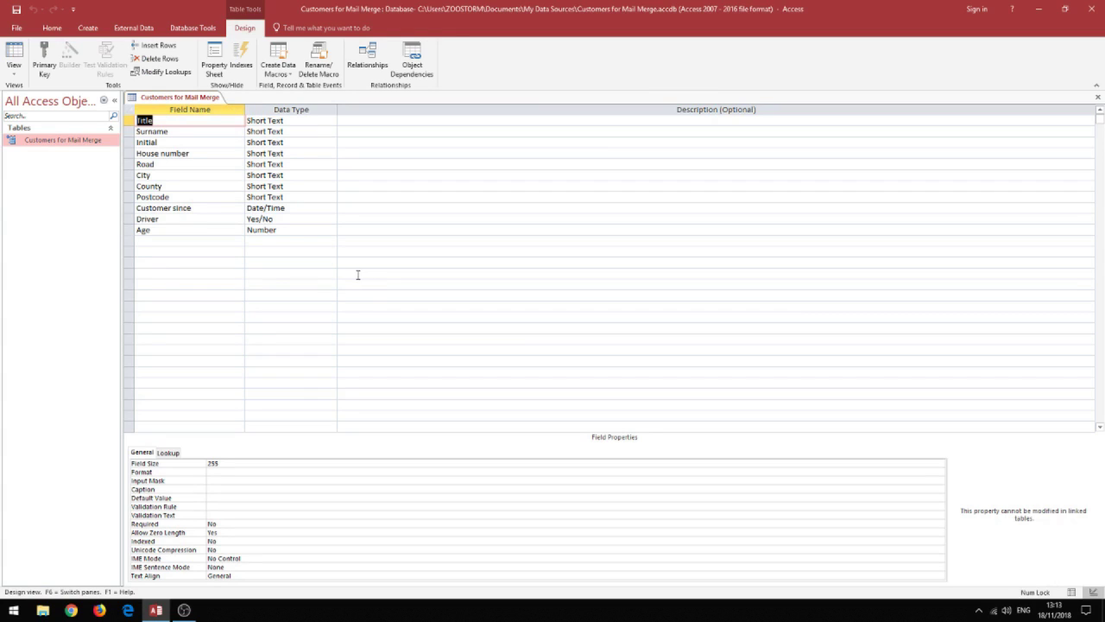
Step: Return the table to Datasheet View, saving it when switching
left_click(14, 76)
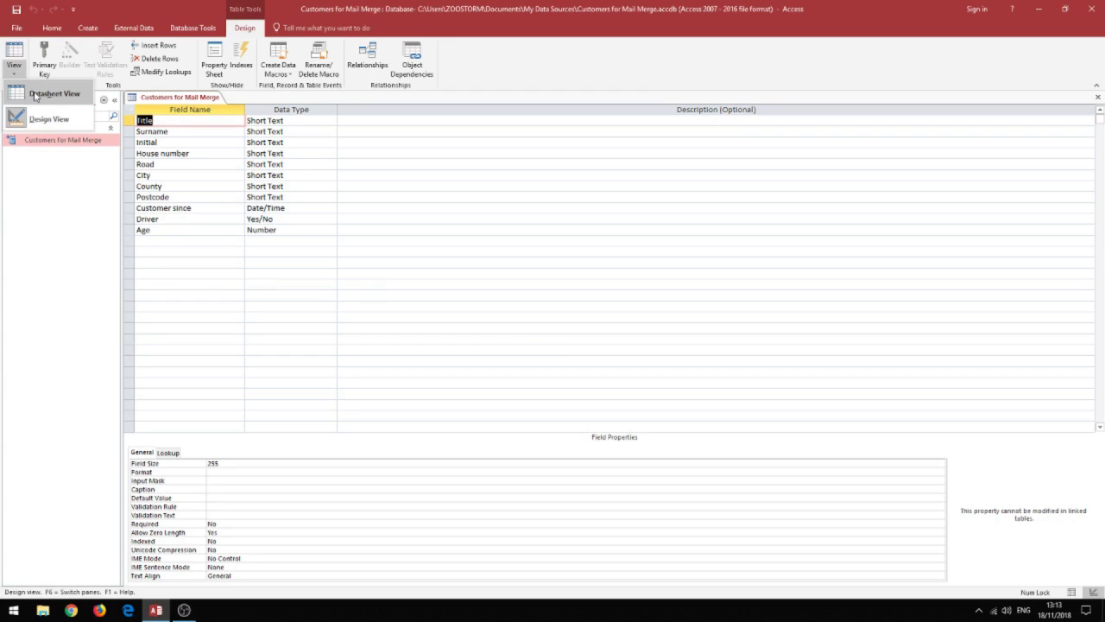
left_click(35, 95)
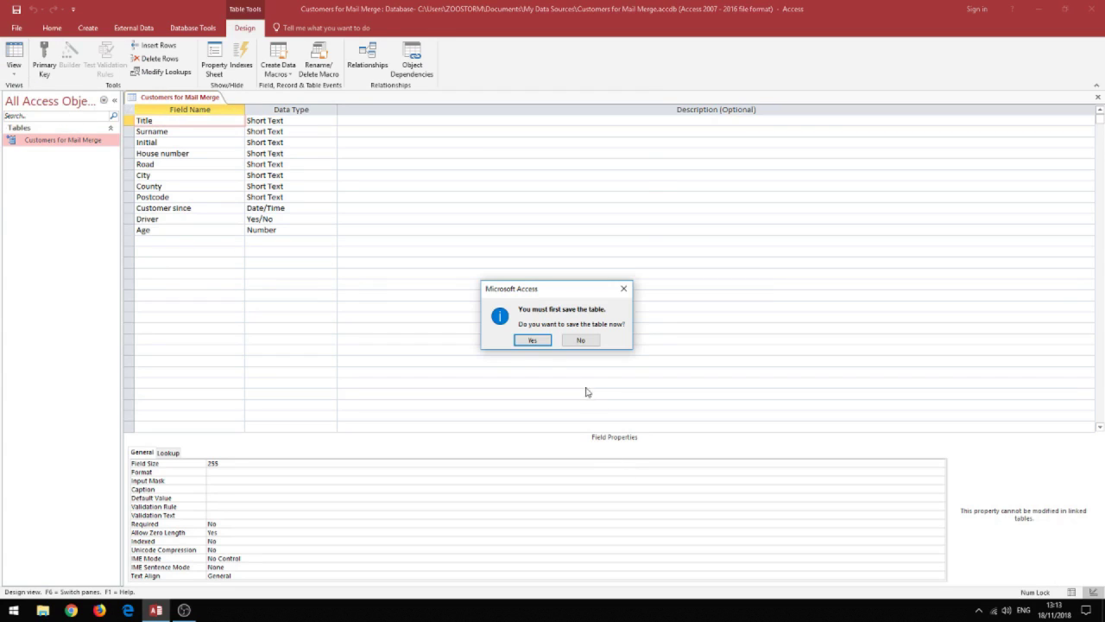
left_click(532, 342)
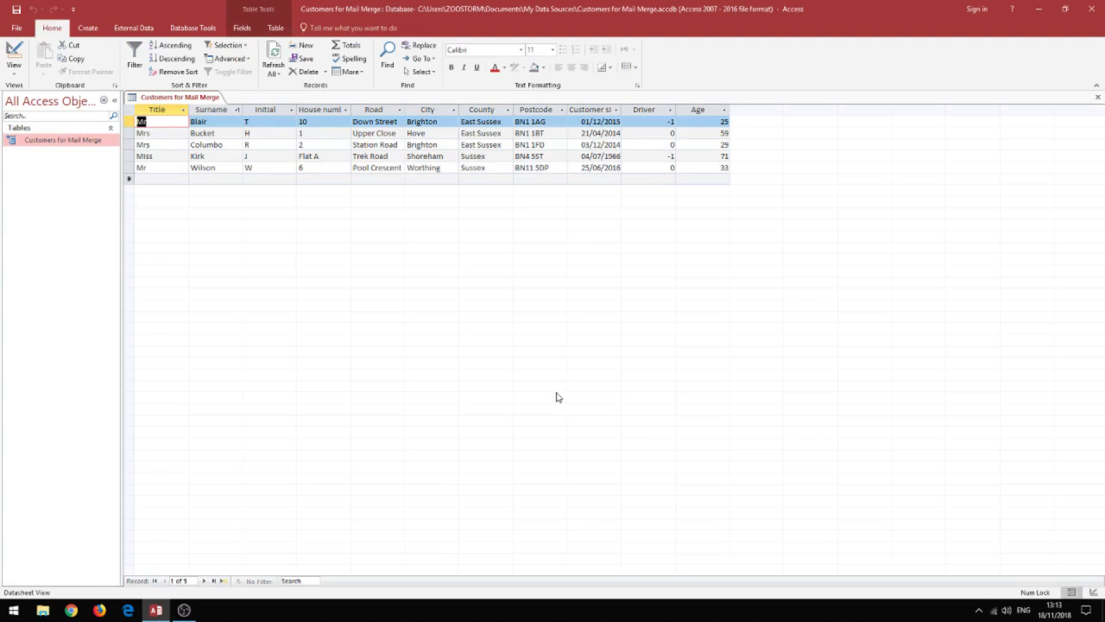
Step: Start a new record below the last customer, with mr as the Title, and move on to its Surname field
left_click(155, 180)
type("m")
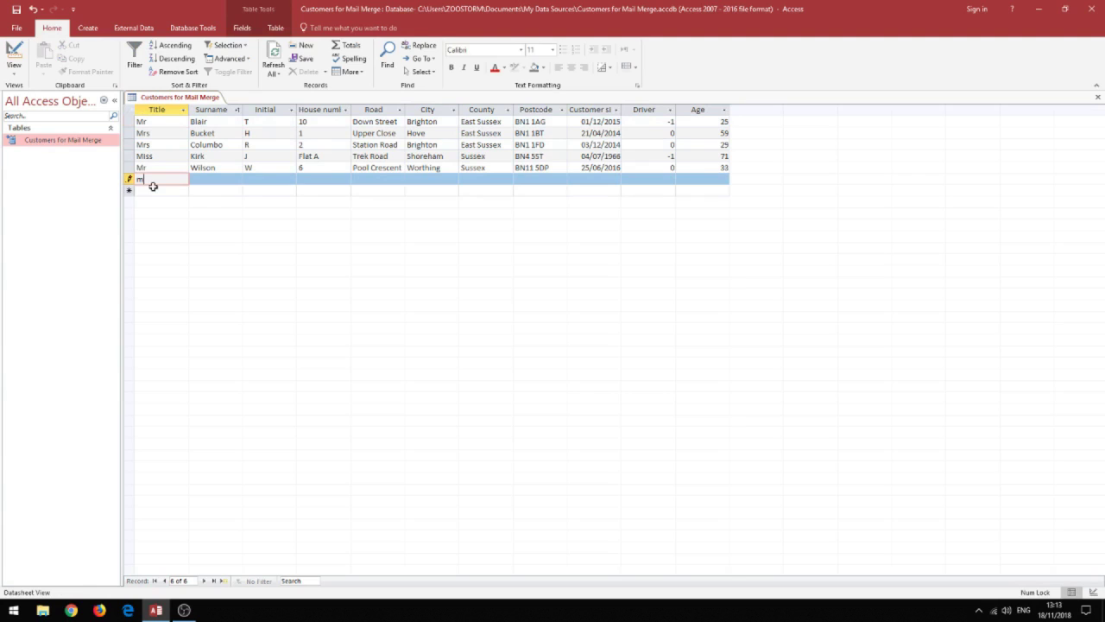
type("r")
left_click(198, 182)
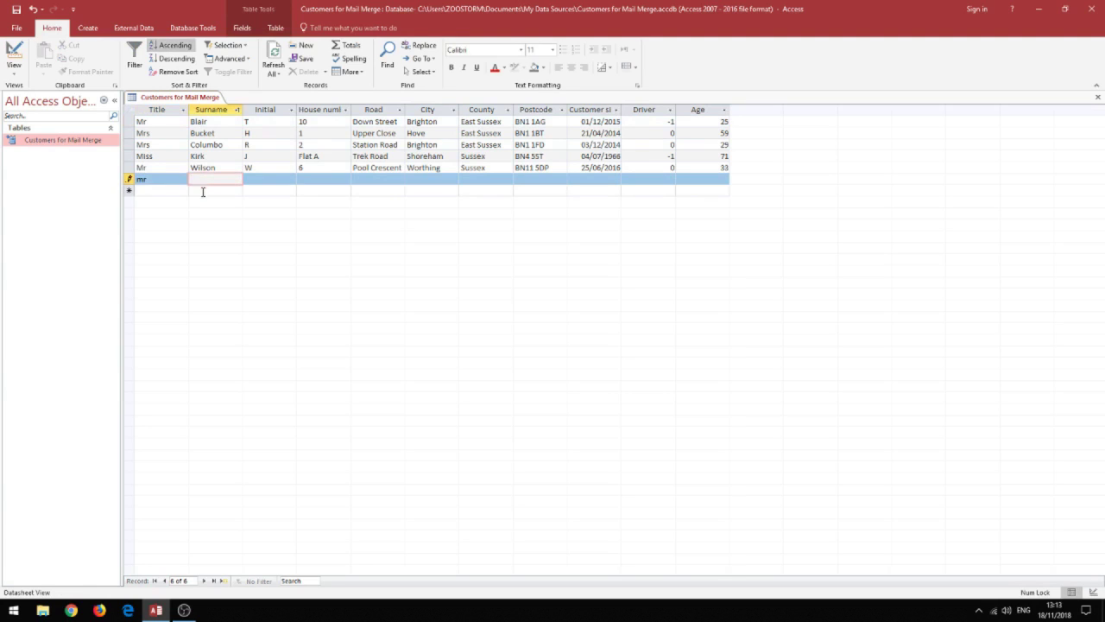
left_click(88, 30)
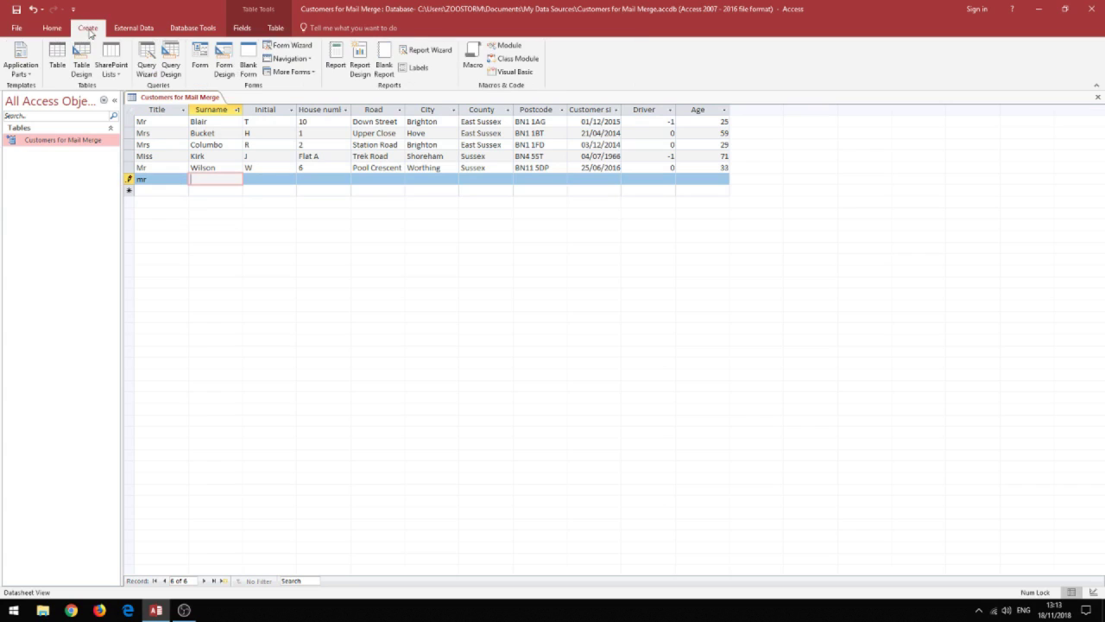